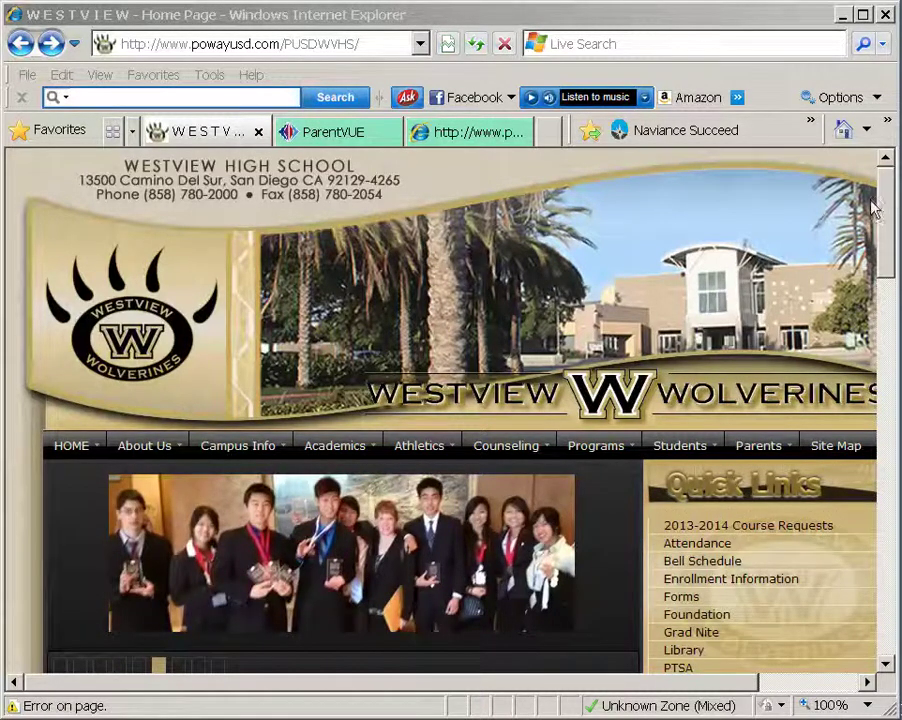
- Go from the Westview High home page via MyPlan to the student's ParentVUE home page in a new tab
{"action": "left_click_drag", "start_coordinate": [887, 210], "coordinate": [872, 298]}
{"action": "left_click", "coordinate": [163, 545]}
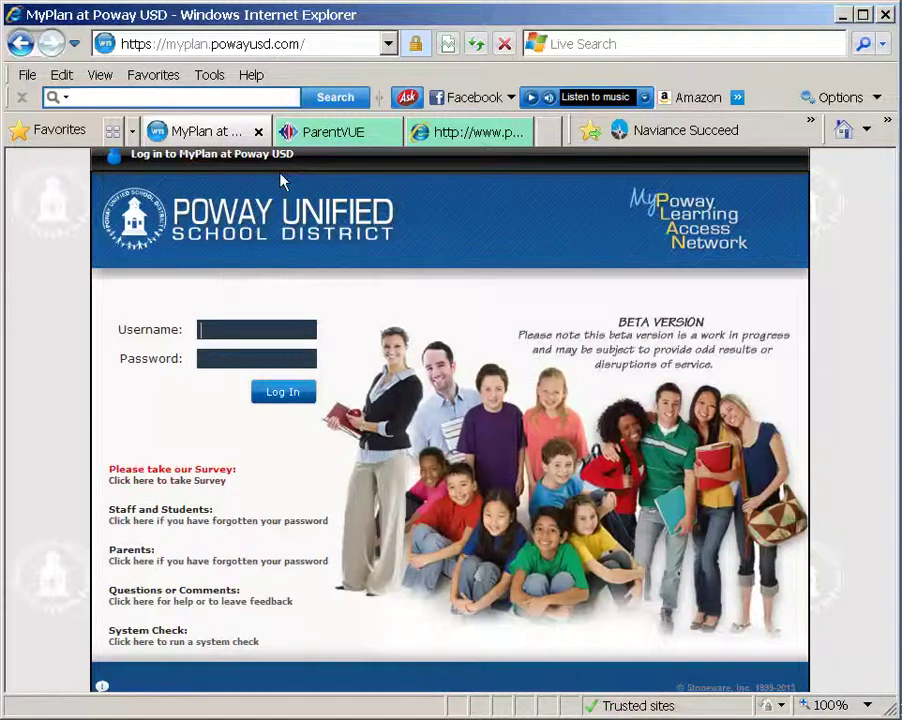
{"action": "left_click", "coordinate": [313, 135]}
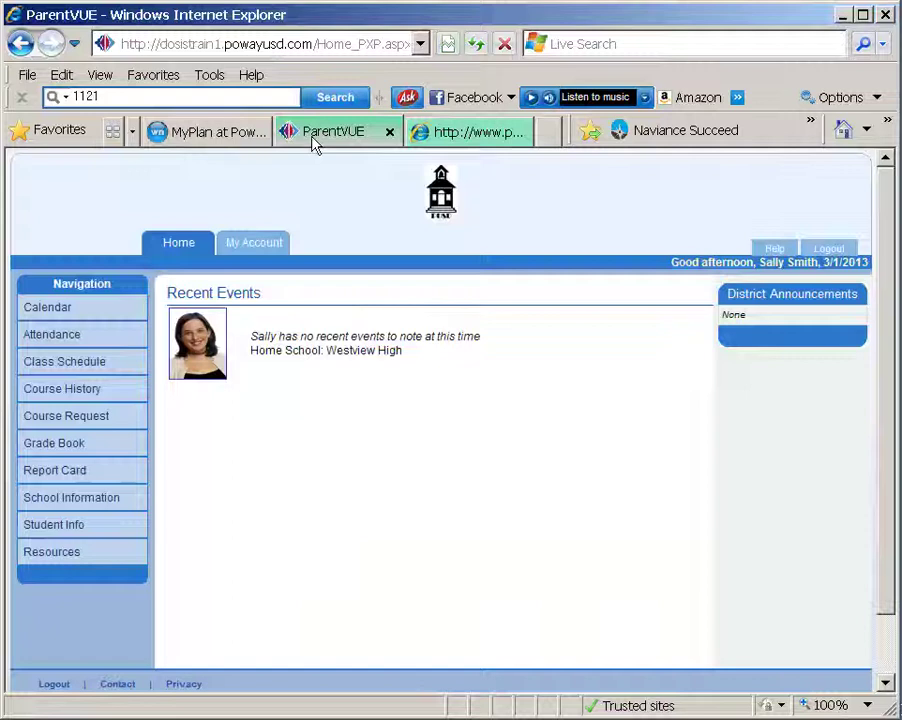
- Open the 2013-2014 Course Request page, view the registration documents, and find the empty Selected Course Requests list
{"action": "left_click", "coordinate": [100, 418]}
{"action": "scroll", "coordinate": [98, 419], "scroll_direction": "down", "scroll_amount": 3}
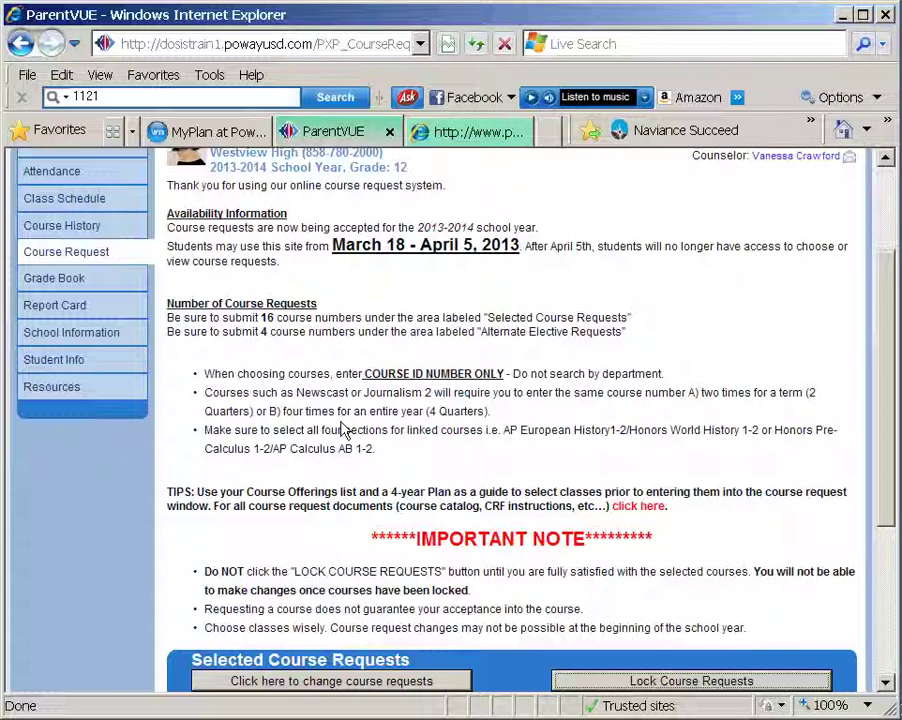
{"action": "left_click", "coordinate": [618, 510]}
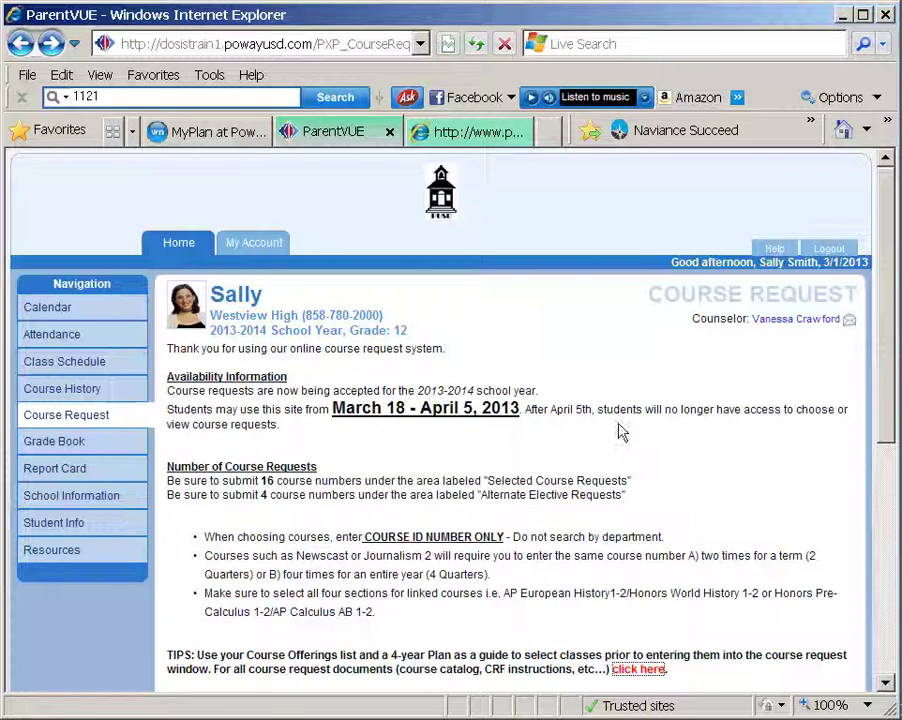
{"action": "scroll", "coordinate": [871, 410], "scroll_direction": "down", "scroll_amount": 2}
{"action": "scroll", "coordinate": [860, 440], "scroll_direction": "down", "scroll_amount": 5}
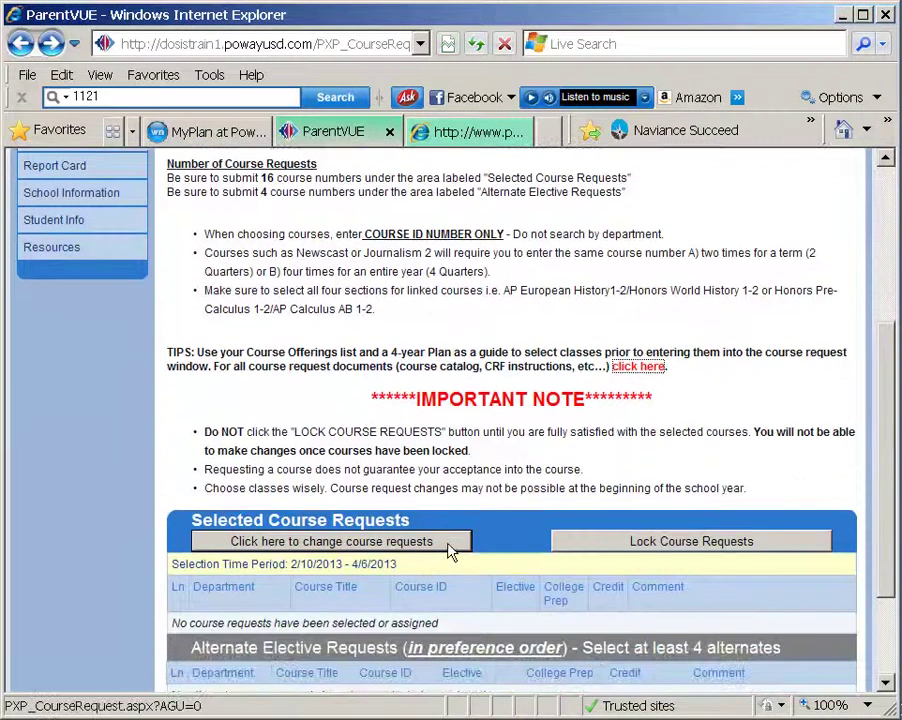
- Open the Course Request Selection page, checking the 2013-2014 Course Offerings PDF for course IDs
{"action": "left_click", "coordinate": [448, 550]}
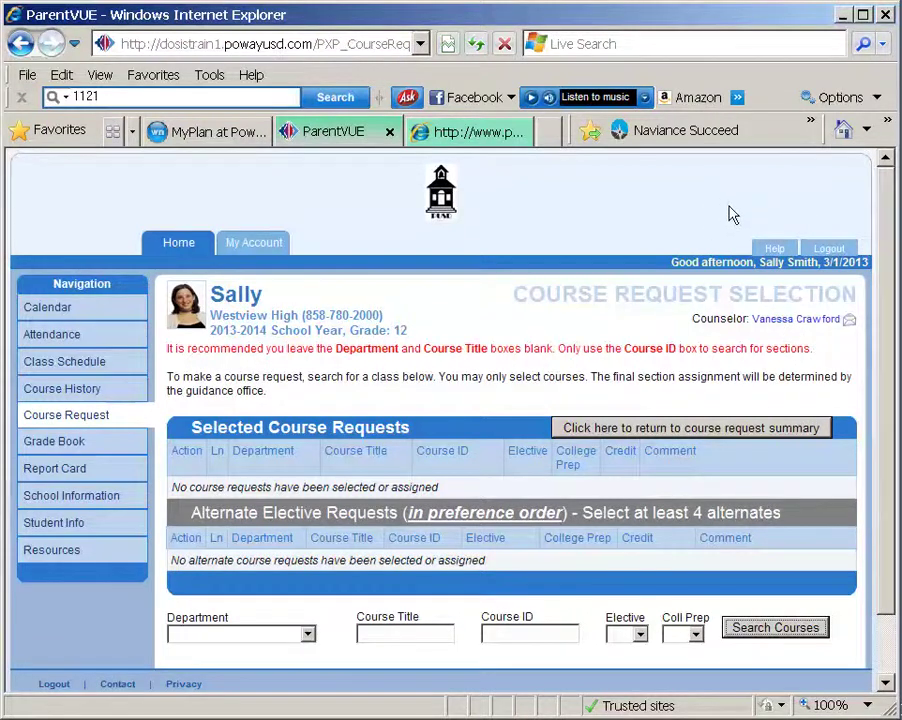
{"action": "left_click", "coordinate": [484, 134]}
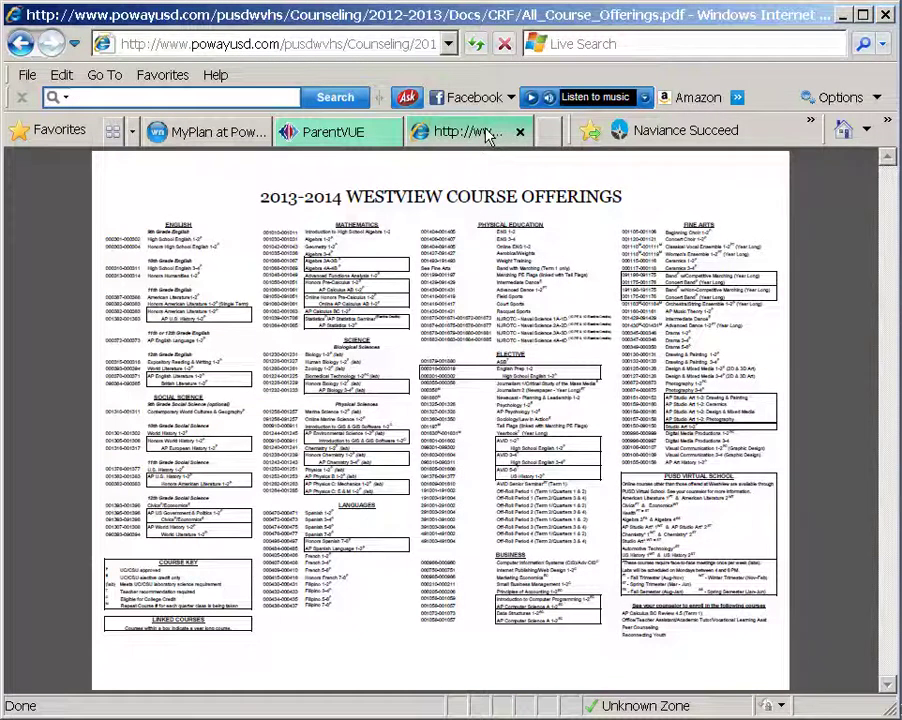
{"action": "left_click", "coordinate": [352, 140]}
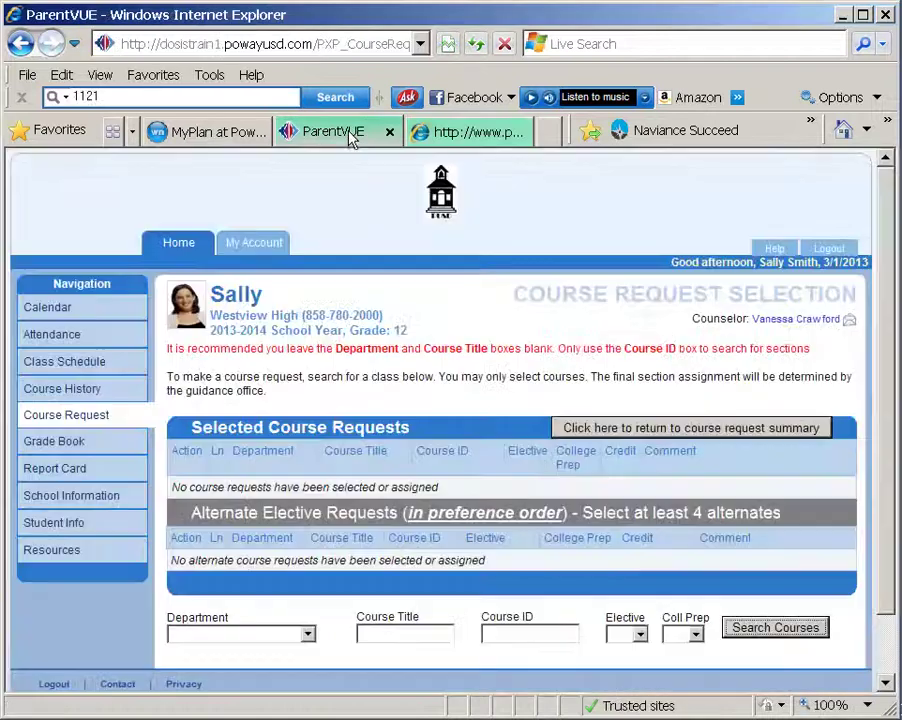
- Search course ID 000387 and move American Literature 1 (5.00 credits) into Selected Course Requests
{"action": "left_click", "coordinate": [552, 633]}
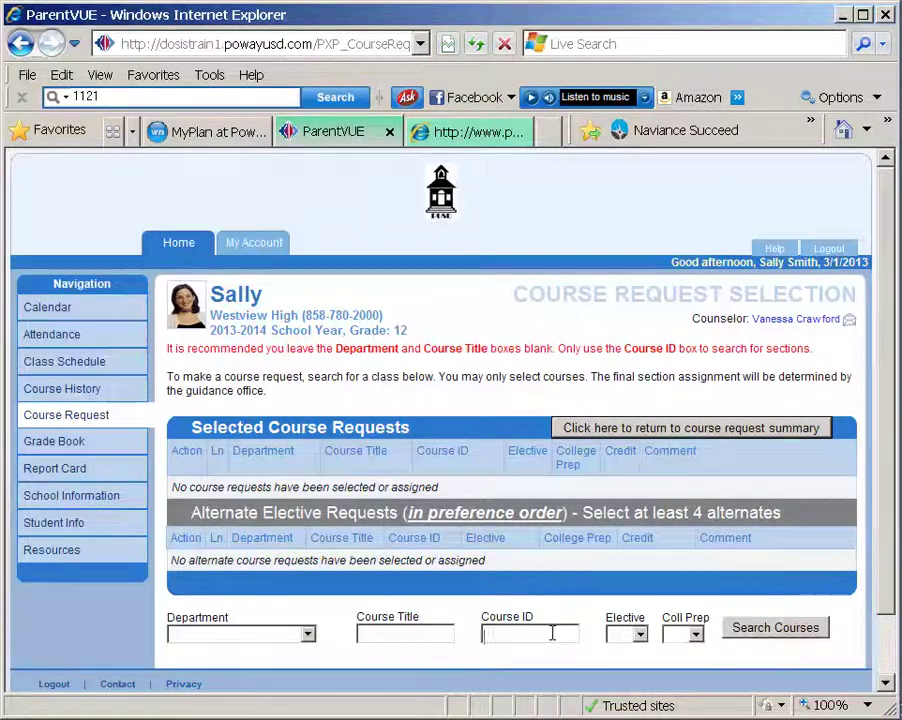
{"action": "type", "text": "000387"}
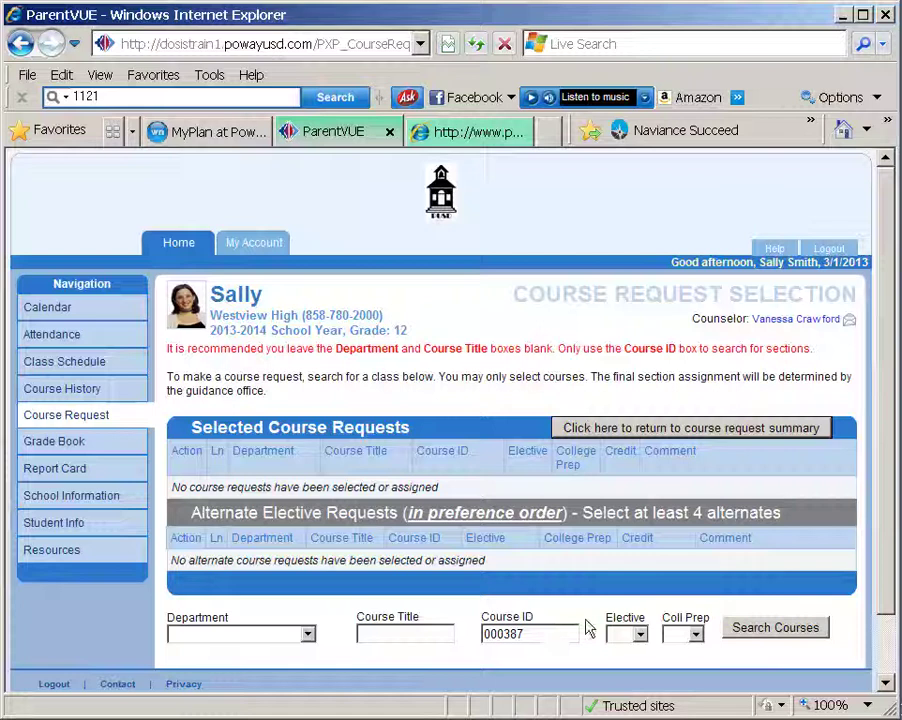
{"action": "left_click", "coordinate": [778, 632]}
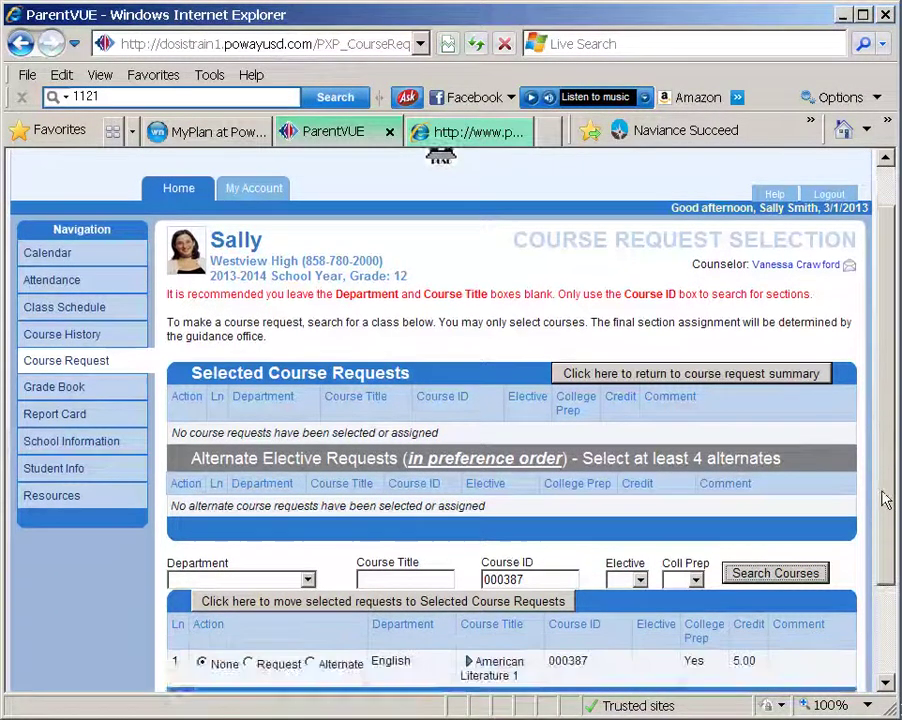
{"action": "left_click_drag", "start_coordinate": [880, 496], "coordinate": [866, 594]}
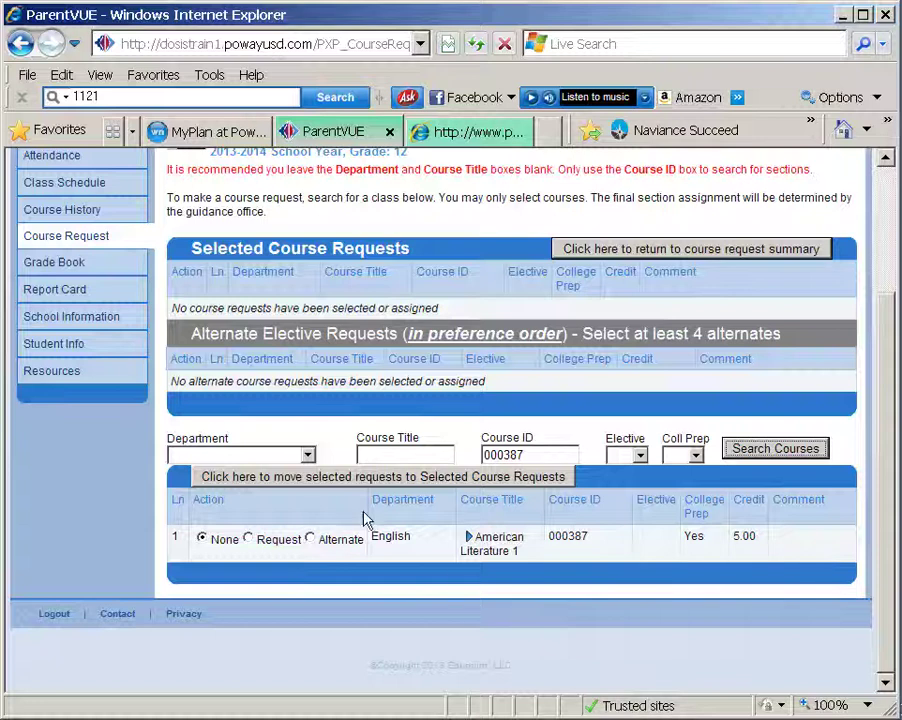
{"action": "left_click", "coordinate": [248, 539]}
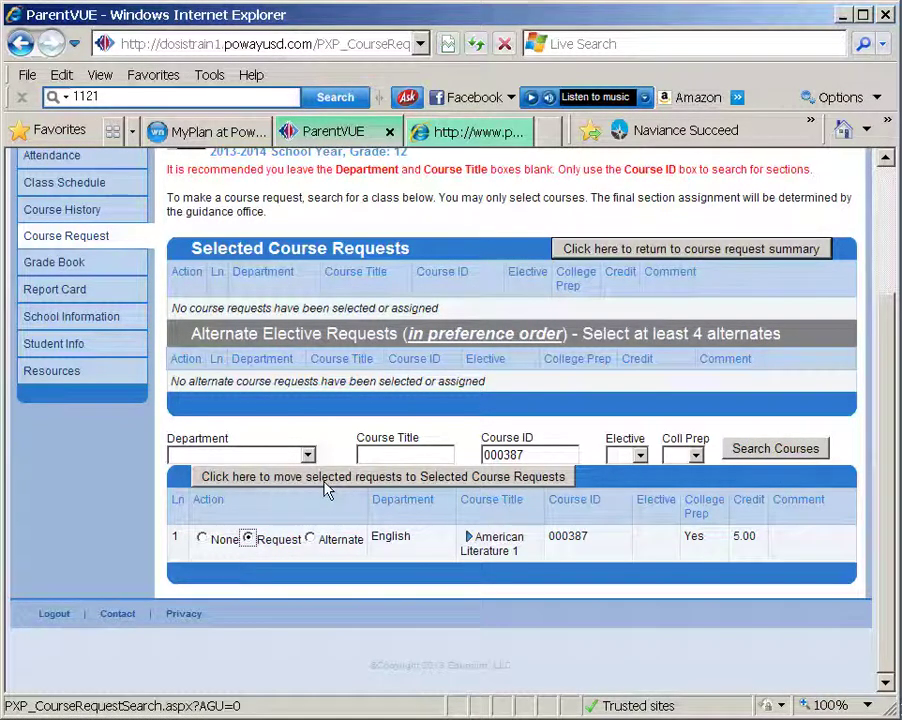
{"action": "left_click", "coordinate": [325, 477]}
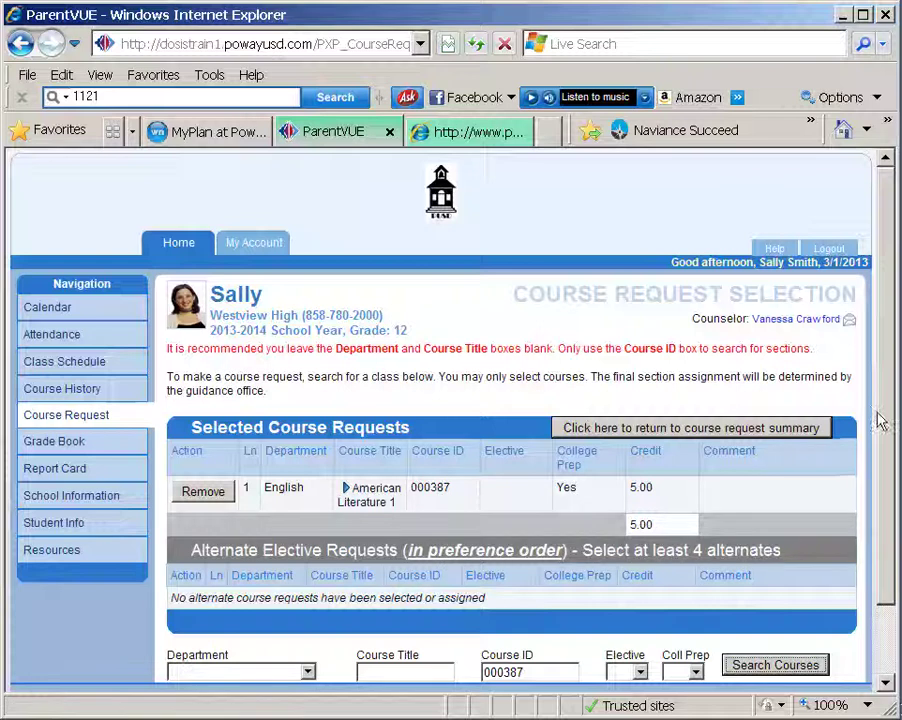
- Change the search to course ID 000388 and request American Literature 2 (5.00 credits)
{"action": "scroll", "coordinate": [882, 372], "scroll_direction": "down", "scroll_amount": 3}
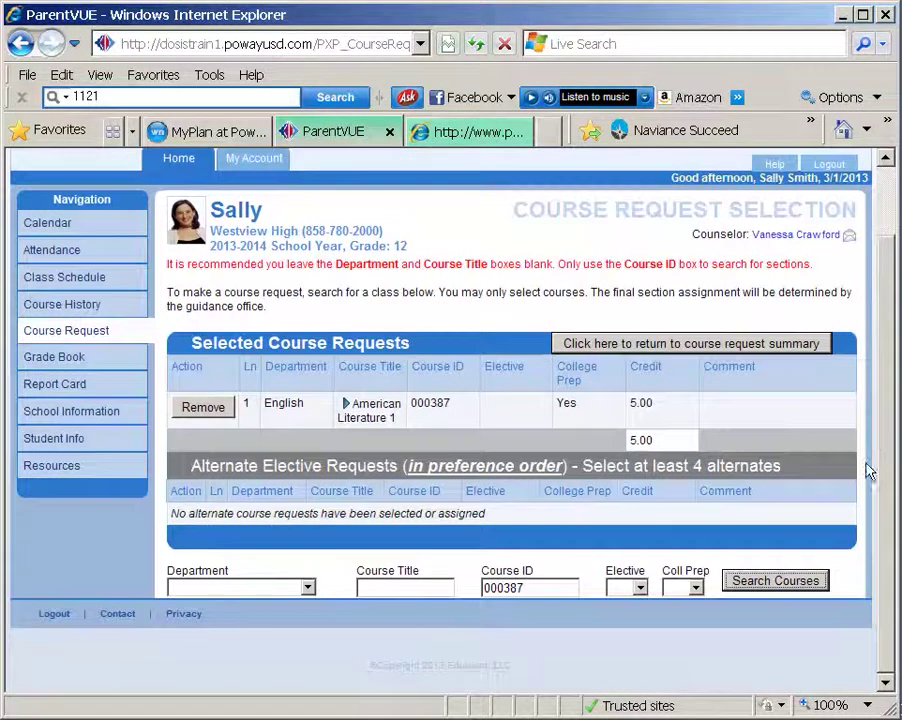
{"action": "left_click", "coordinate": [558, 587]}
{"action": "key", "text": "BackSpace"}
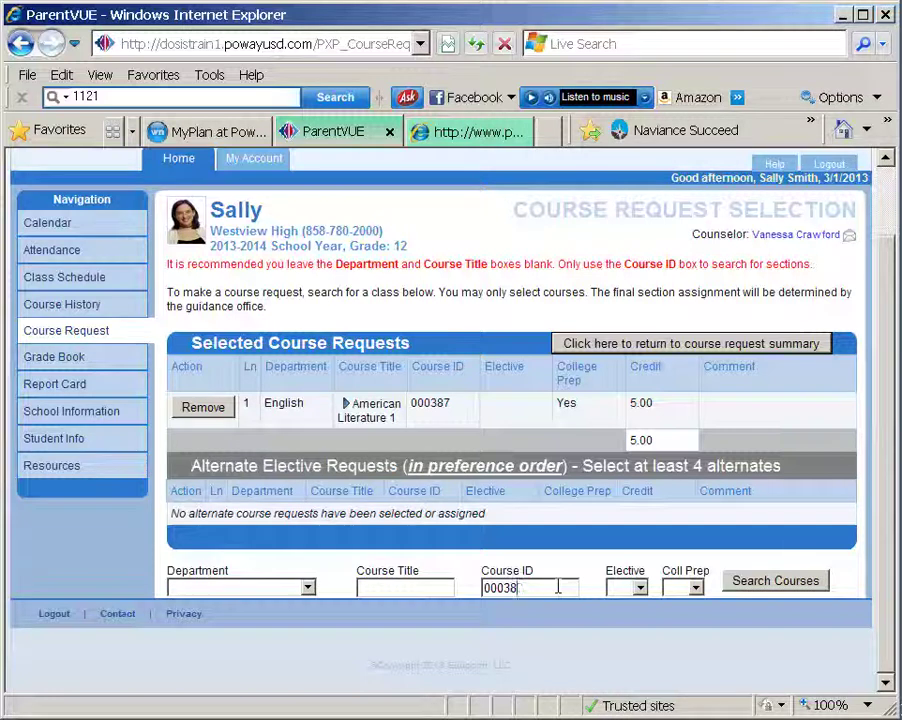
{"action": "type", "text": "8"}
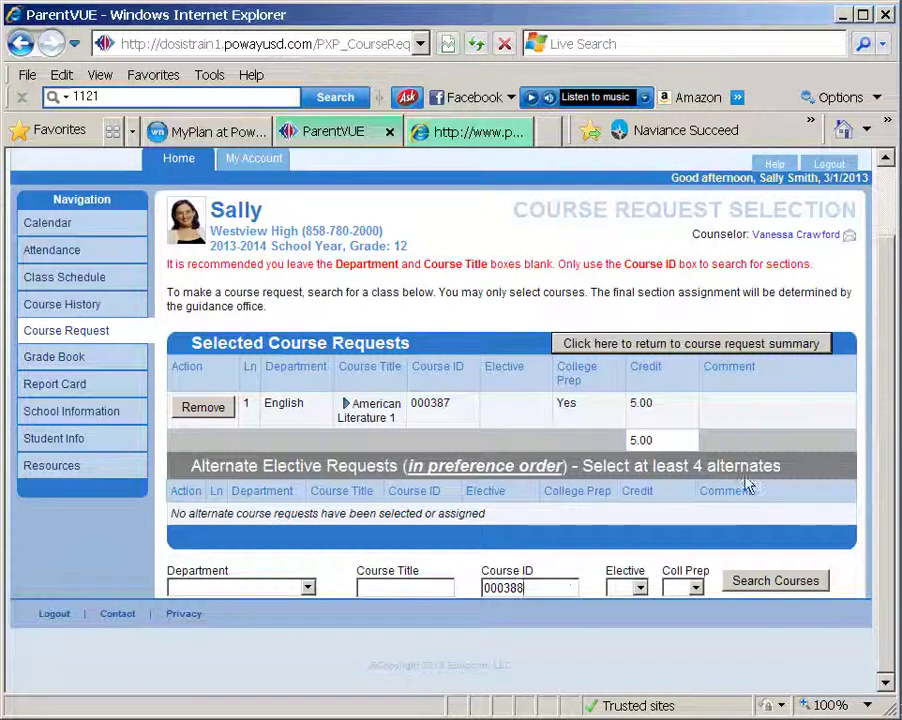
{"action": "left_click", "coordinate": [748, 585]}
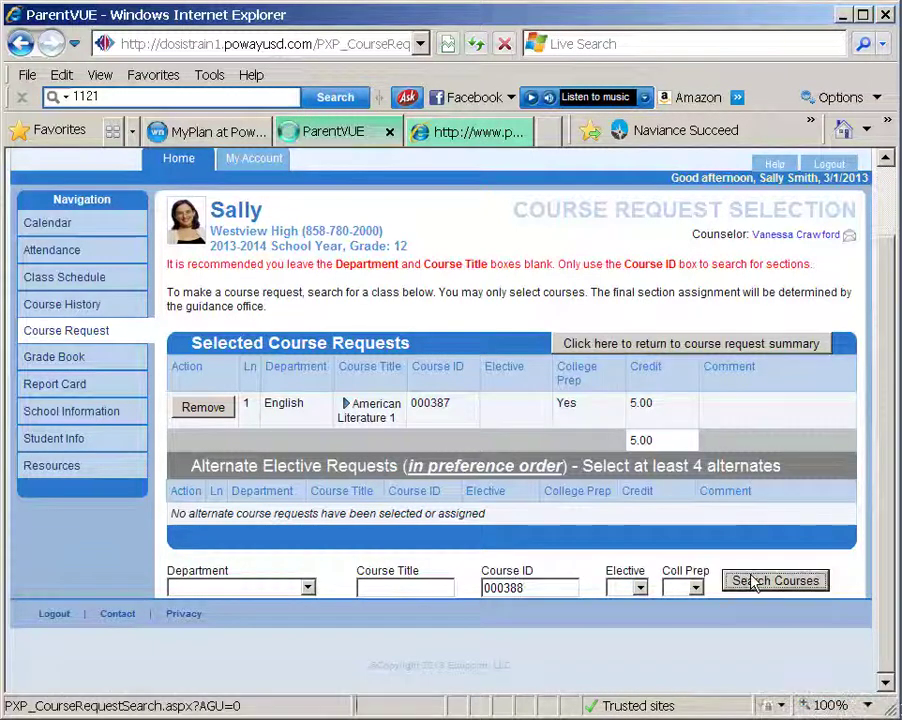
{"action": "scroll", "coordinate": [725, 570], "scroll_direction": "down", "scroll_amount": 2}
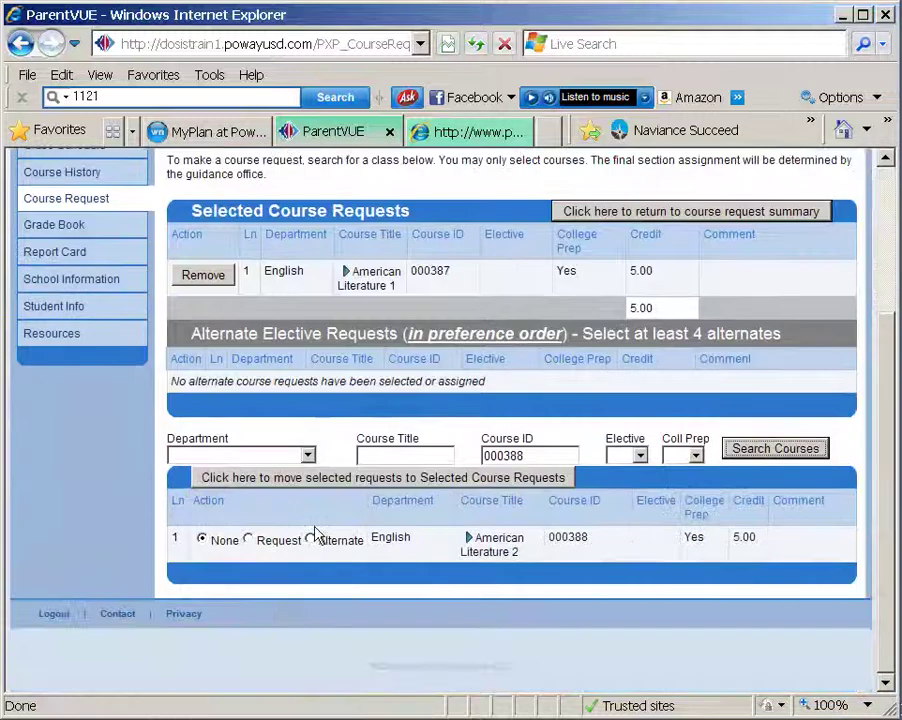
{"action": "left_click", "coordinate": [248, 539]}
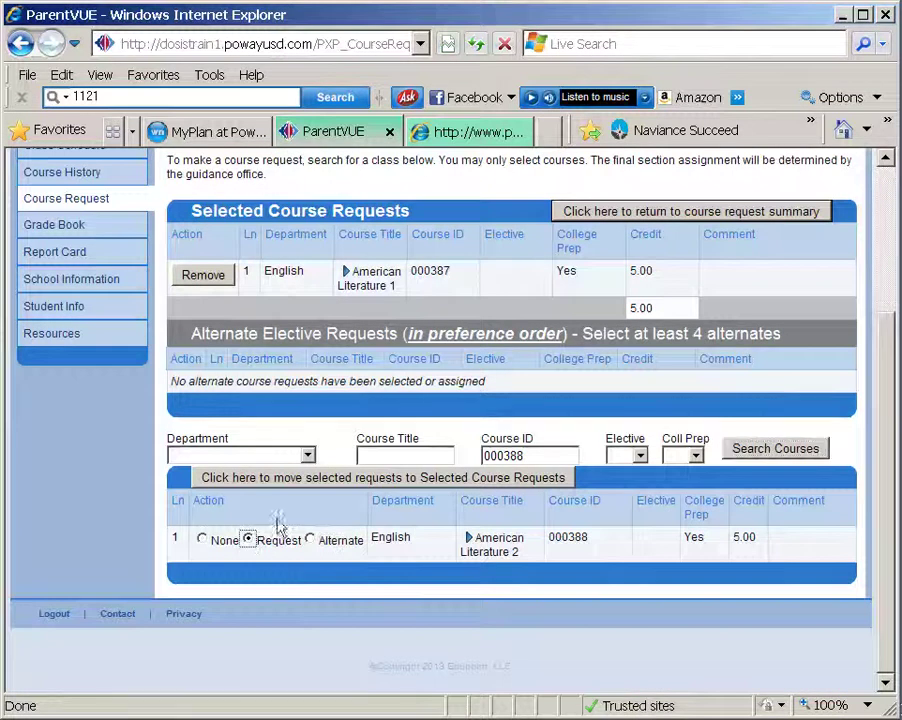
{"action": "left_click", "coordinate": [352, 479]}
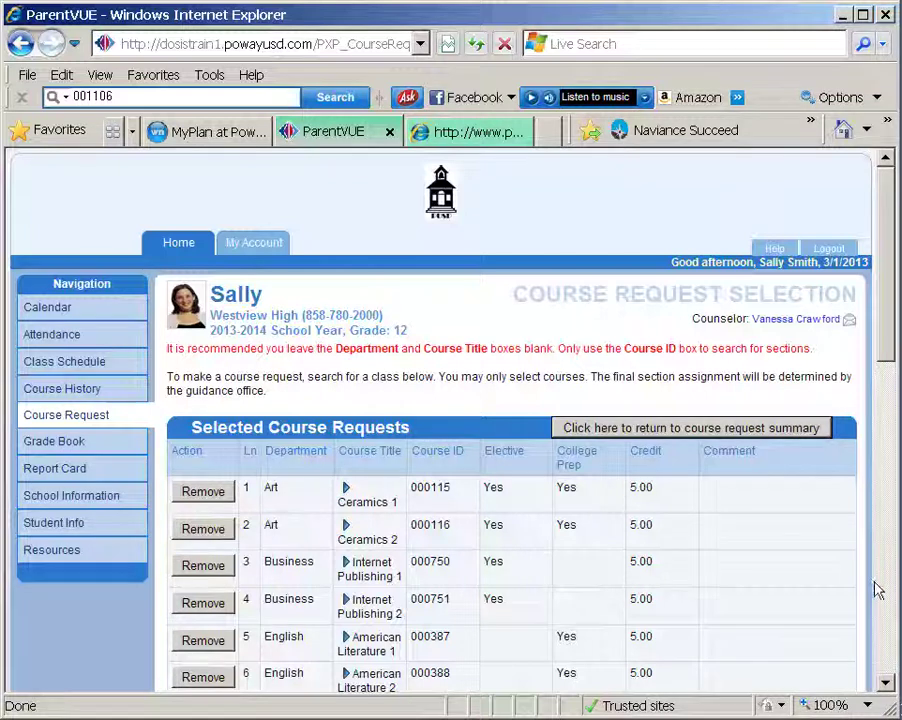
- Return to the summary, review the 16 courses (80.00 credits) and 4 alternates, and lock the requests
{"action": "left_click", "coordinate": [745, 429]}
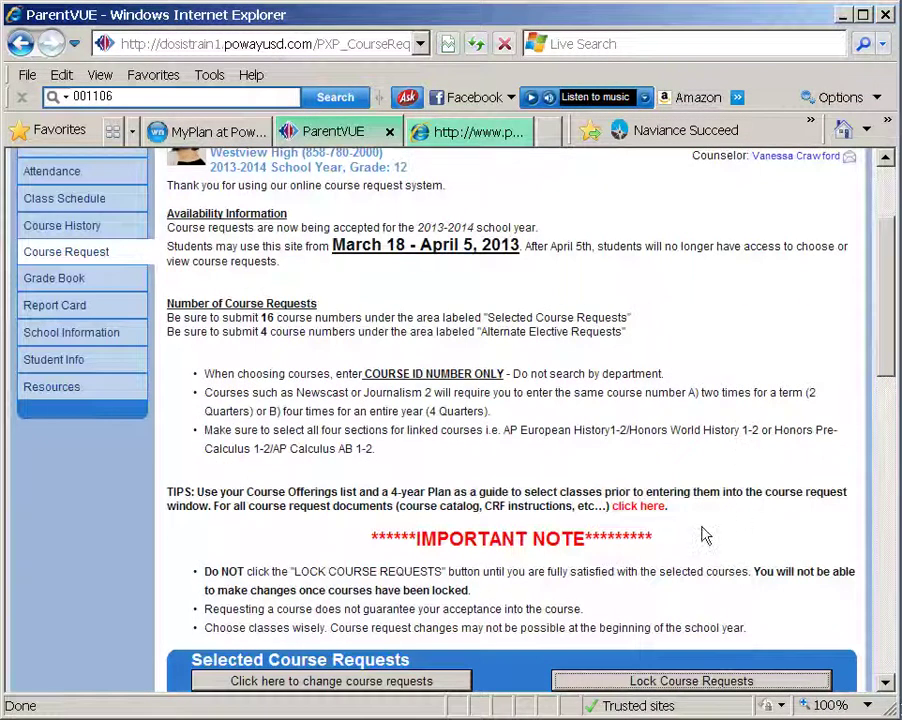
{"action": "scroll", "coordinate": [705, 535], "scroll_direction": "down", "scroll_amount": 8}
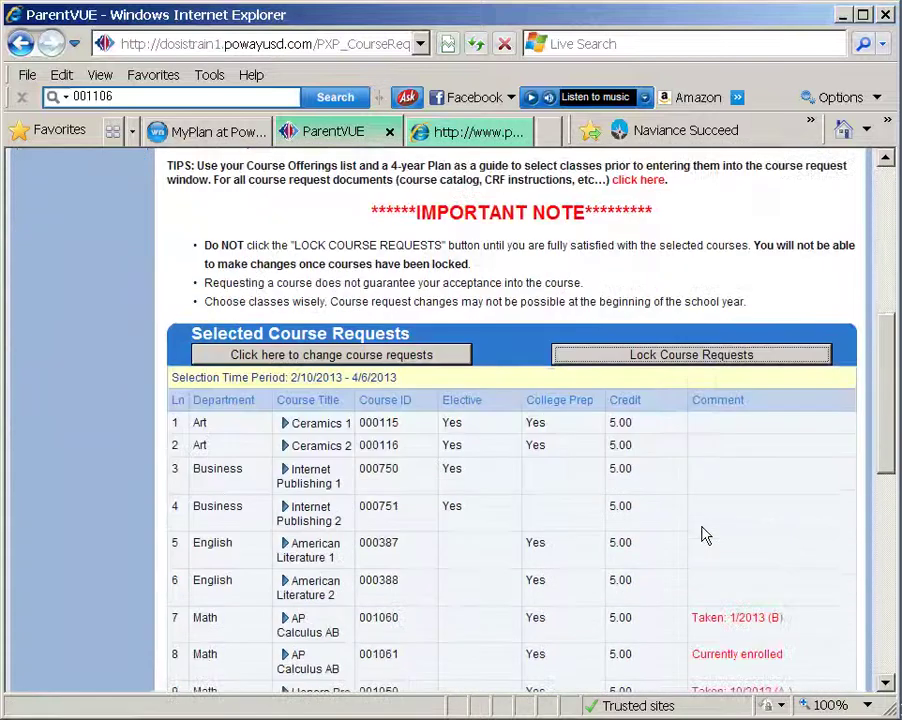
{"action": "scroll", "coordinate": [705, 535], "scroll_direction": "down", "scroll_amount": 3}
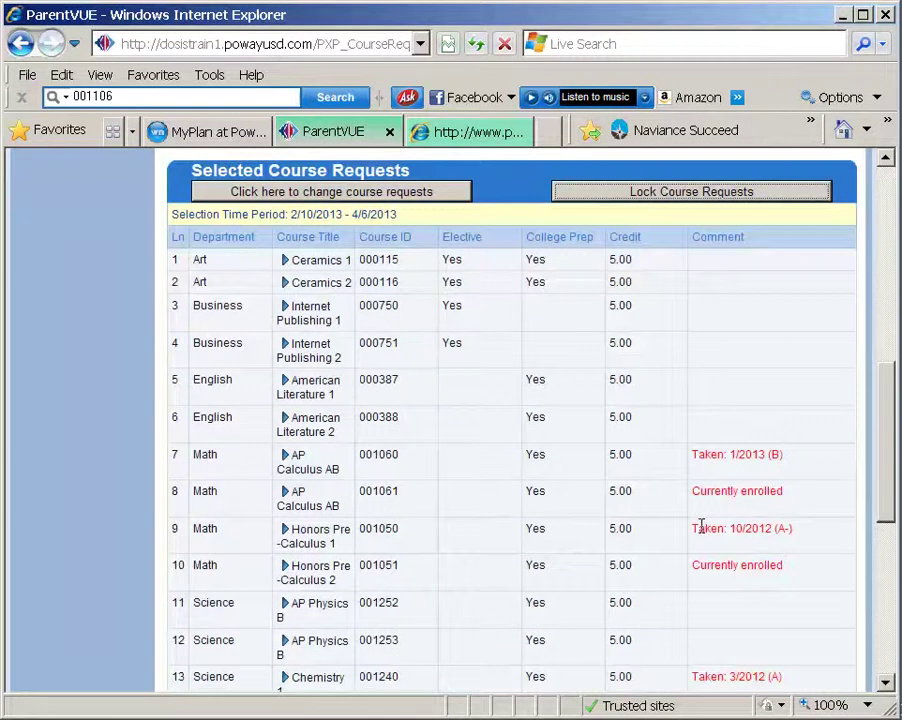
{"action": "scroll", "coordinate": [705, 535], "scroll_direction": "down", "scroll_amount": 2}
{"action": "scroll", "coordinate": [705, 535], "scroll_direction": "down", "scroll_amount": 3}
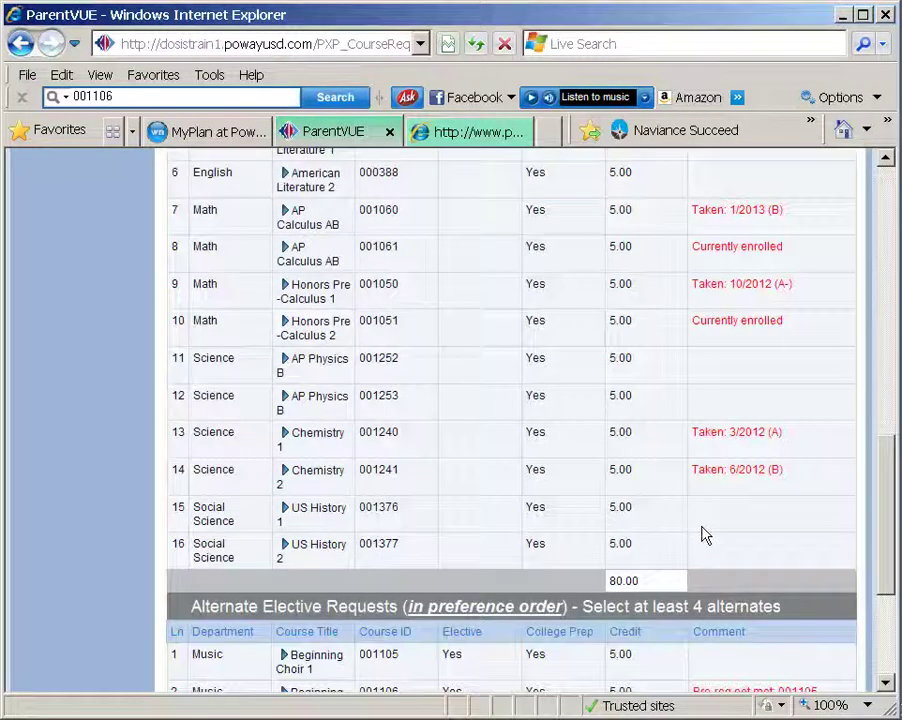
{"action": "scroll", "coordinate": [705, 535], "scroll_direction": "down", "scroll_amount": 4}
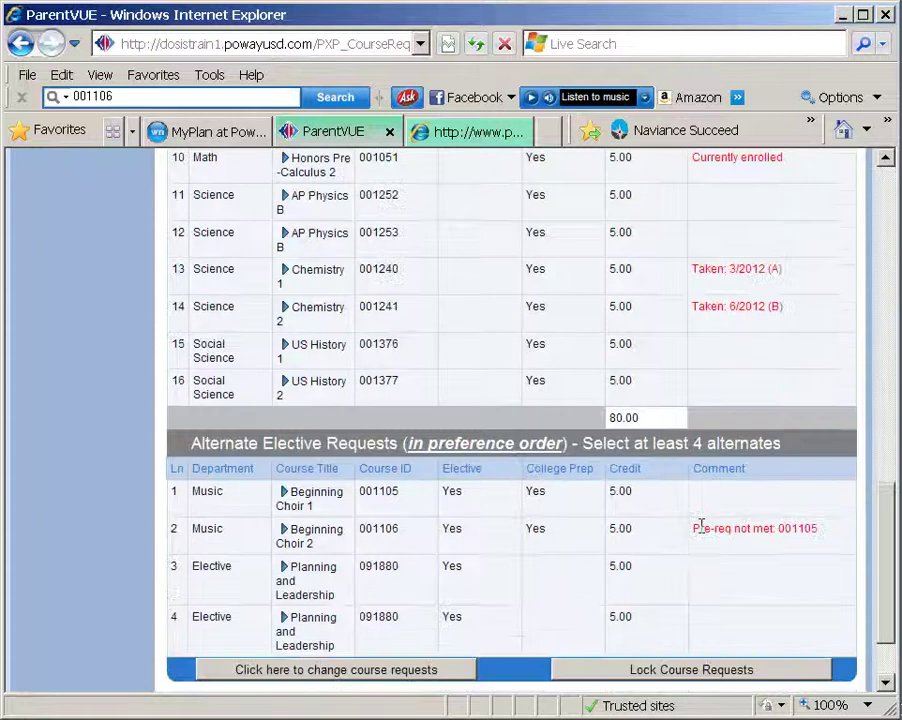
{"action": "scroll", "coordinate": [702, 527], "scroll_direction": "down", "scroll_amount": 2}
{"action": "scroll", "coordinate": [702, 533], "scroll_direction": "down", "scroll_amount": 1}
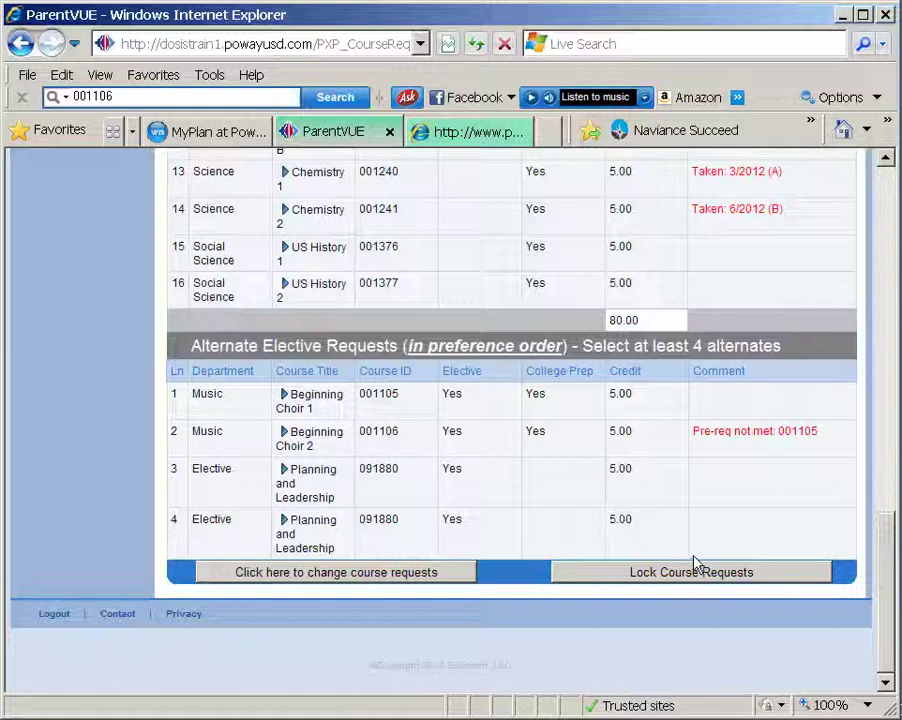
{"action": "left_click", "coordinate": [750, 574]}
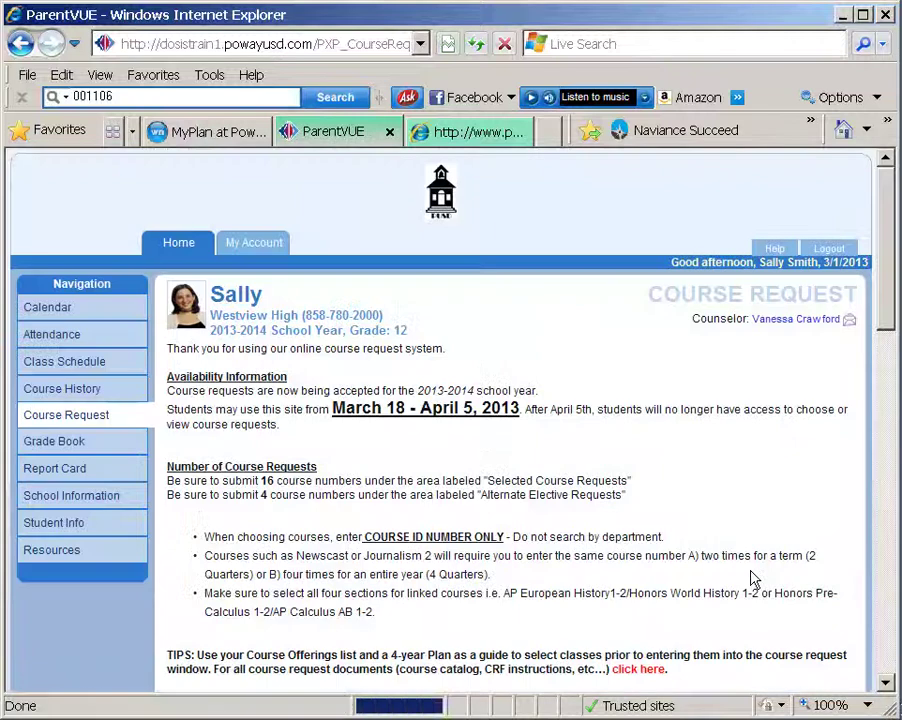